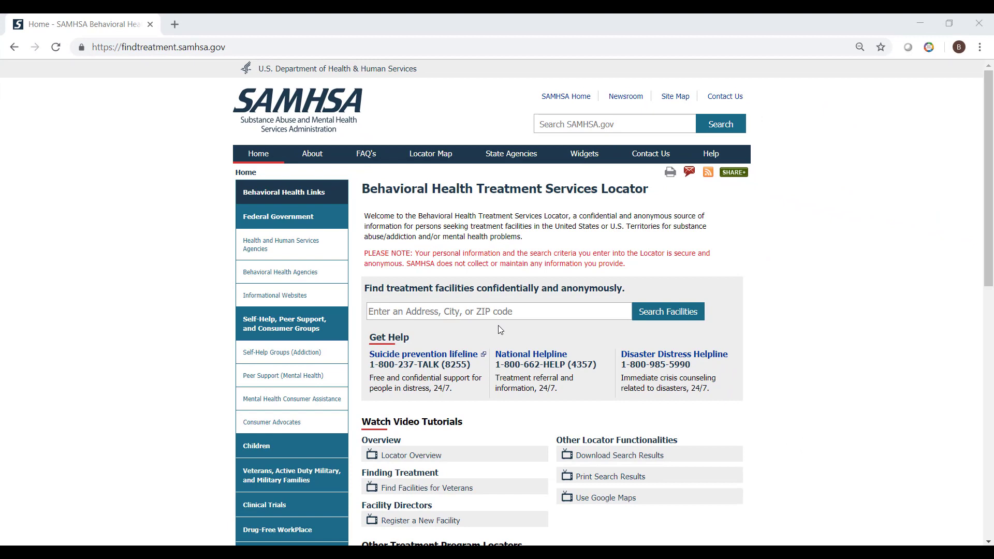
- Search for treatment facilities around Albuquerque, NM, USA, using the suggested city match
{"action": "left_click", "coordinate": [519, 312]}
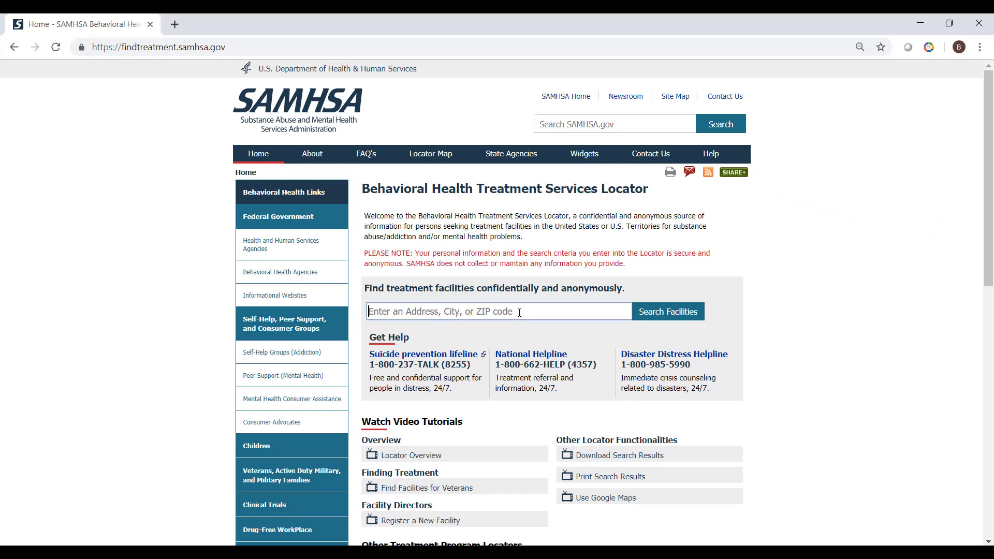
{"action": "type", "text": "Albu"}
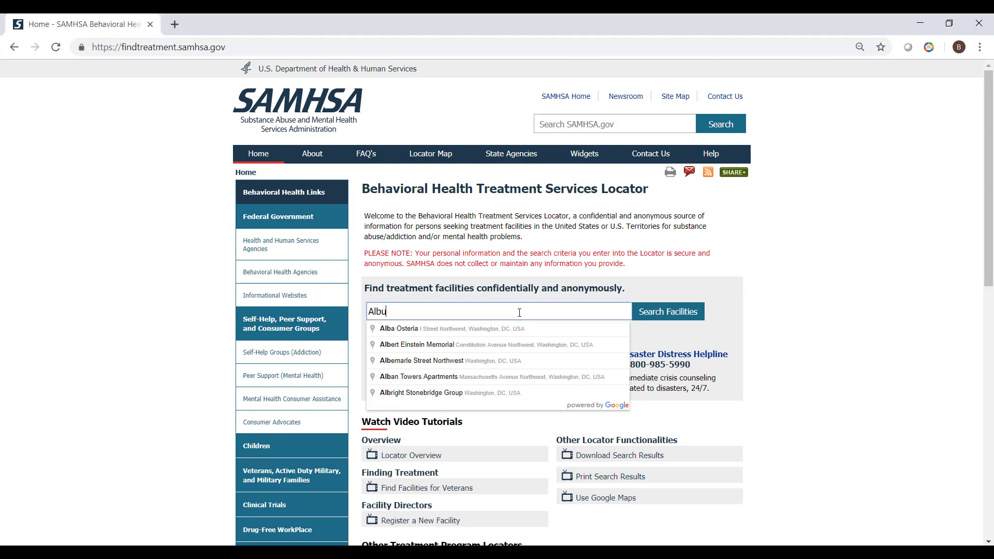
{"action": "type", "text": "querque"}
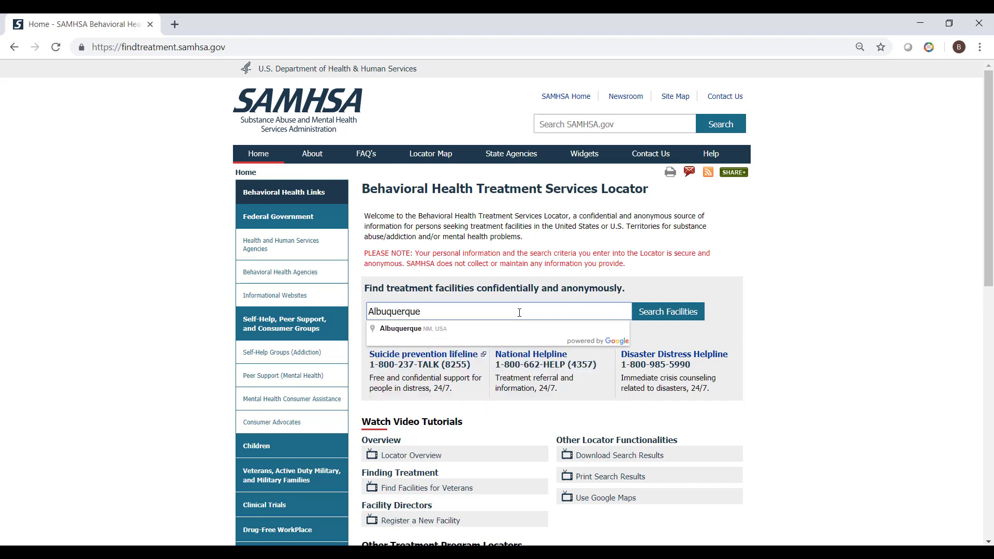
{"action": "left_click", "coordinate": [515, 330]}
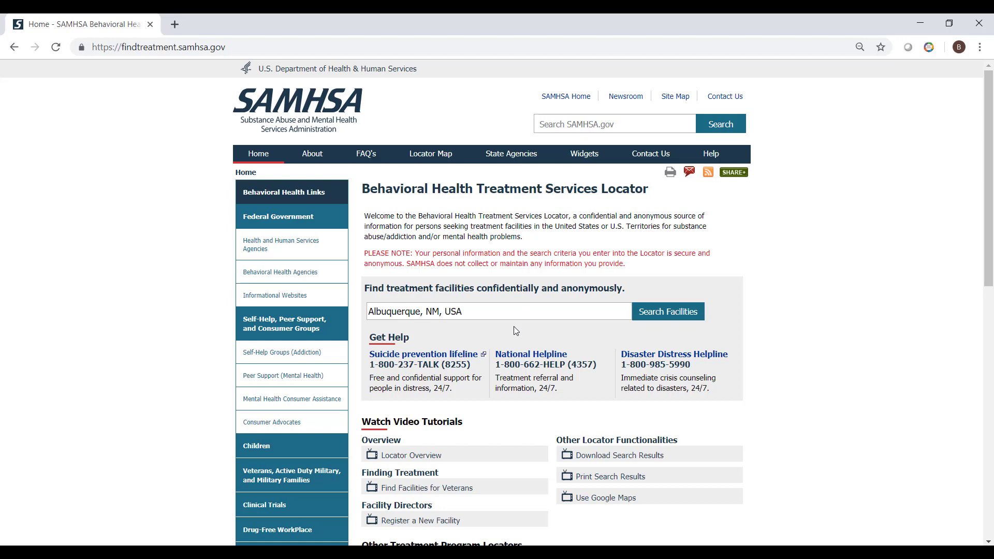
{"action": "left_click", "coordinate": [638, 317]}
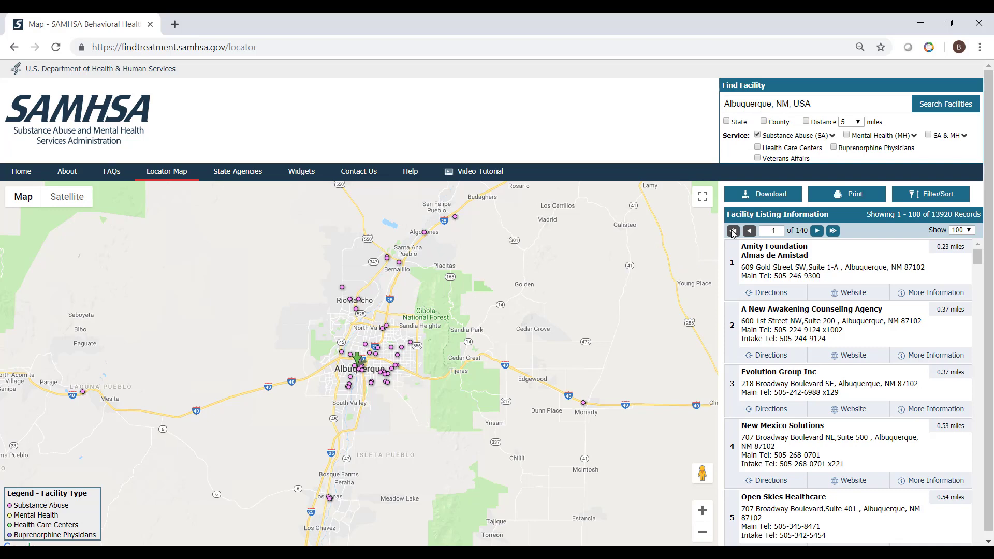
- Limit the facility results to a distance of 5 miles from Albuquerque
{"action": "left_click", "coordinate": [807, 122]}
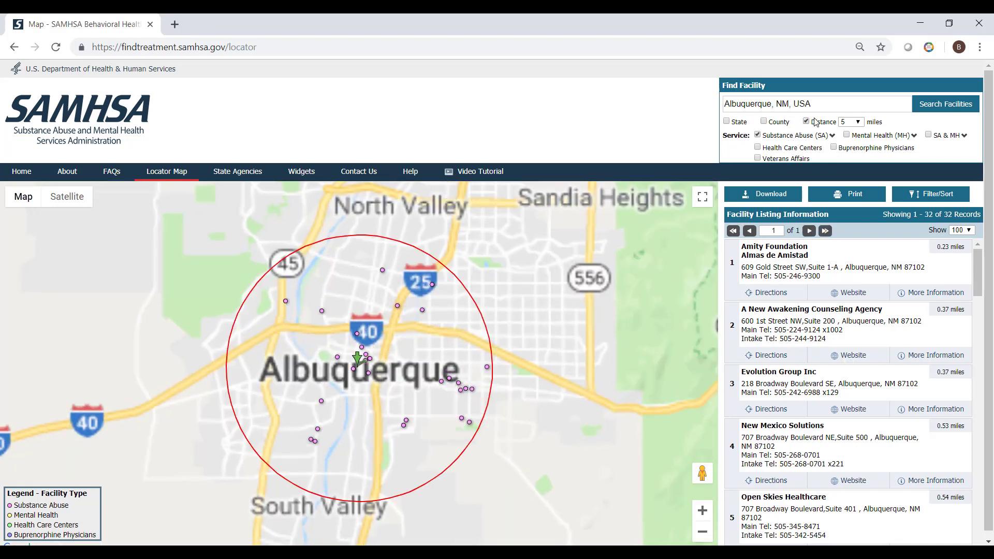
{"action": "left_click", "coordinate": [857, 122]}
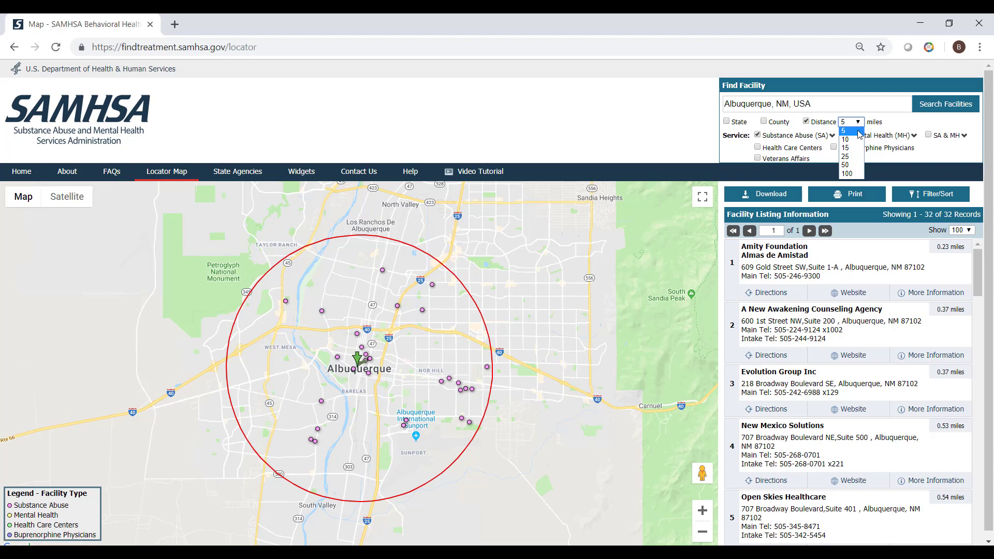
{"action": "left_click", "coordinate": [859, 132]}
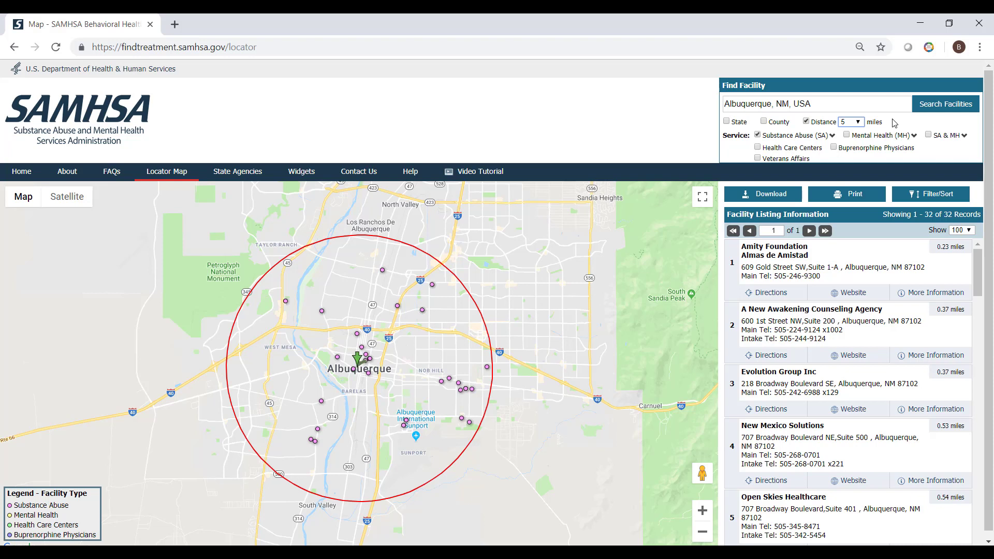
- Open the Substance Abuse service options, expand them to more services, and return to the shorter list
{"action": "left_click", "coordinate": [816, 138]}
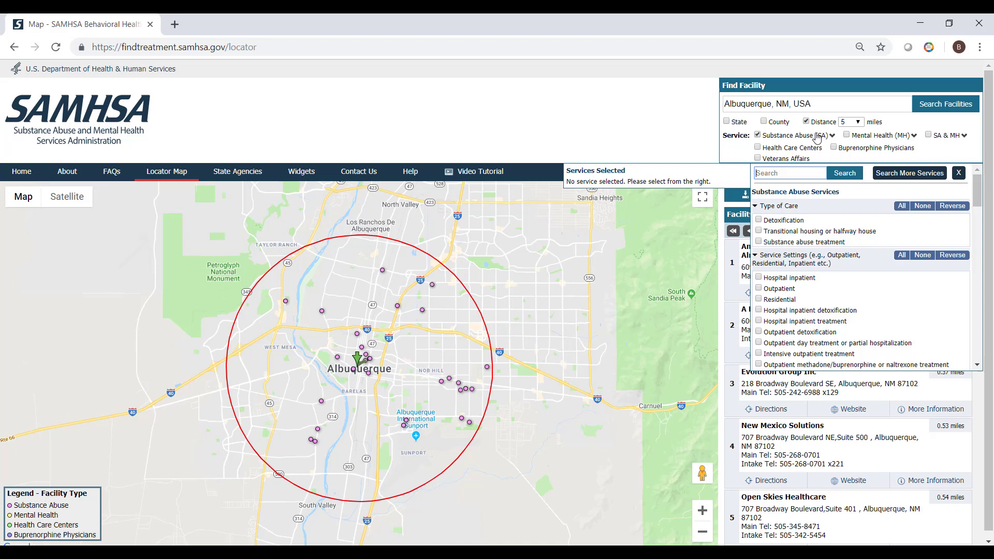
{"action": "left_click", "coordinate": [817, 137]}
{"action": "left_click", "coordinate": [886, 176]}
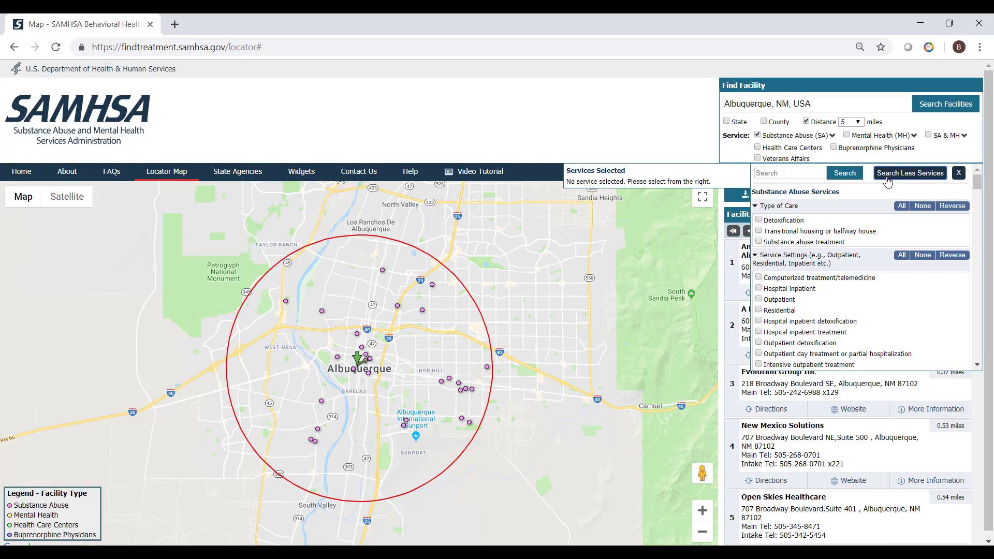
{"action": "left_click", "coordinate": [888, 176]}
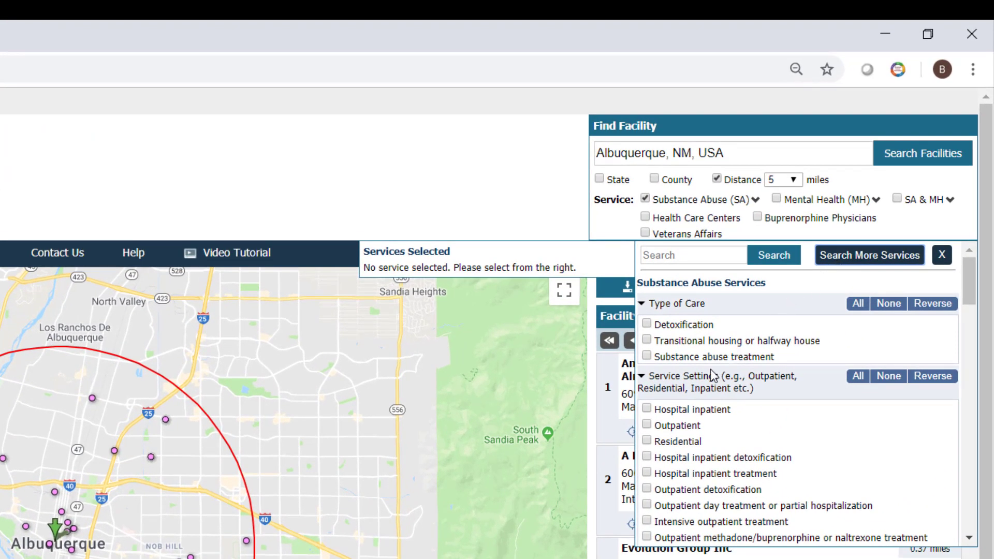
- Narrow the Substance Abuse facilities to the Outpatient service setting with Medicaid accepted as payment, and close the service options
{"action": "left_click", "coordinate": [652, 426]}
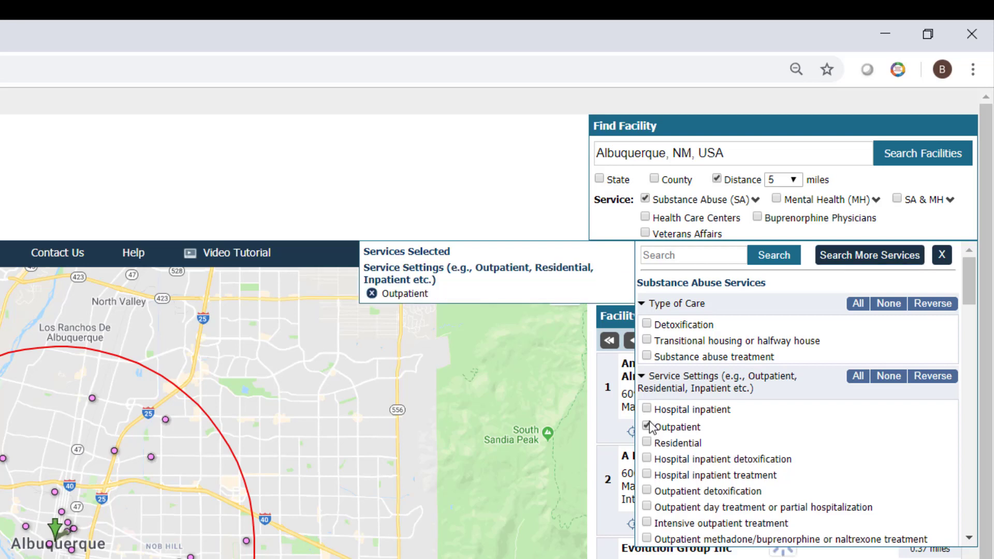
{"action": "left_click_drag", "start_coordinate": [968, 277], "coordinate": [968, 353]}
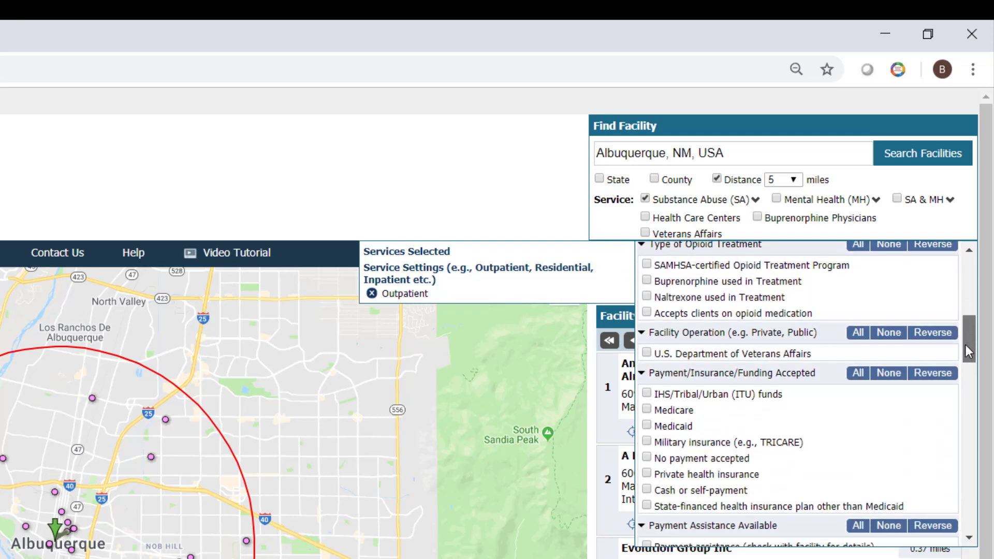
{"action": "left_click", "coordinate": [647, 426]}
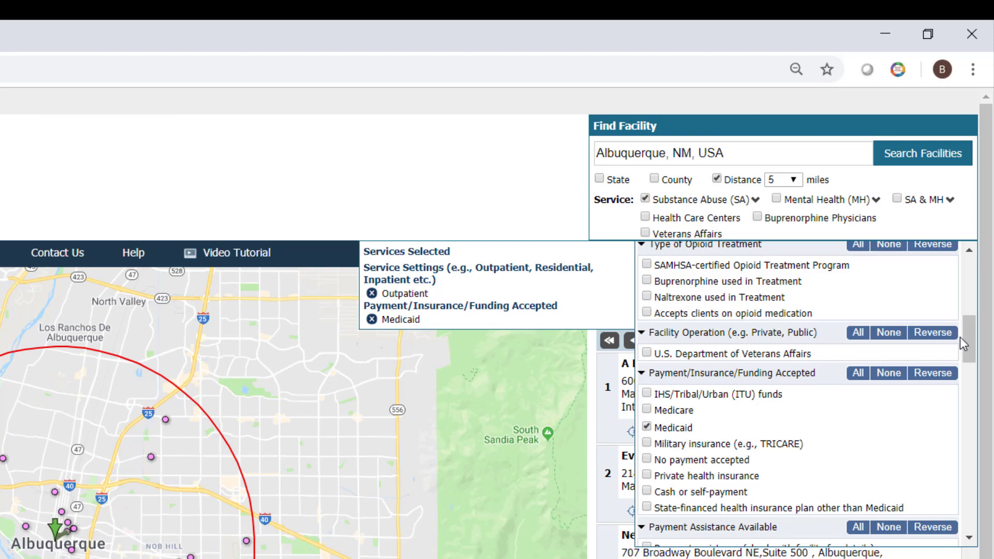
{"action": "left_click_drag", "start_coordinate": [962, 327], "coordinate": [968, 274]}
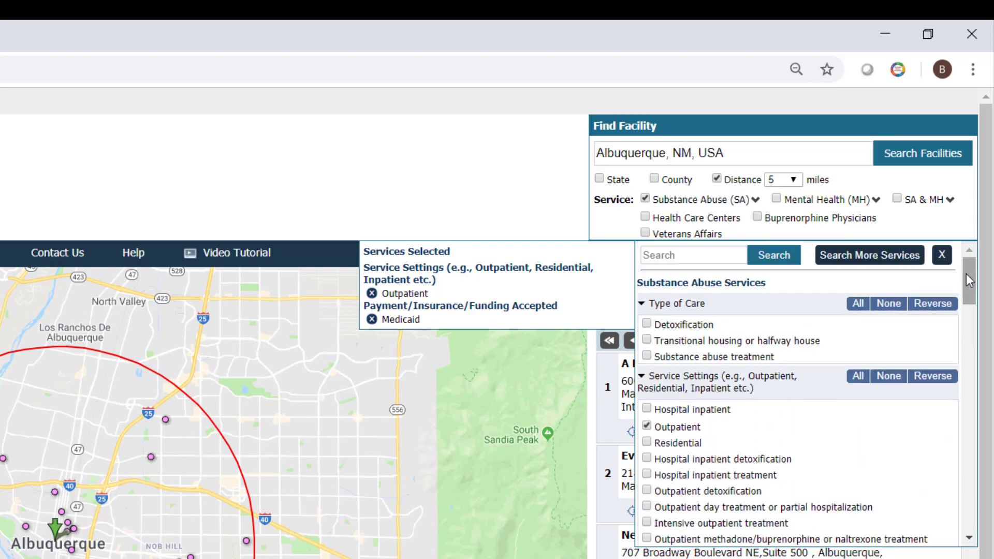
{"action": "left_click", "coordinate": [941, 257]}
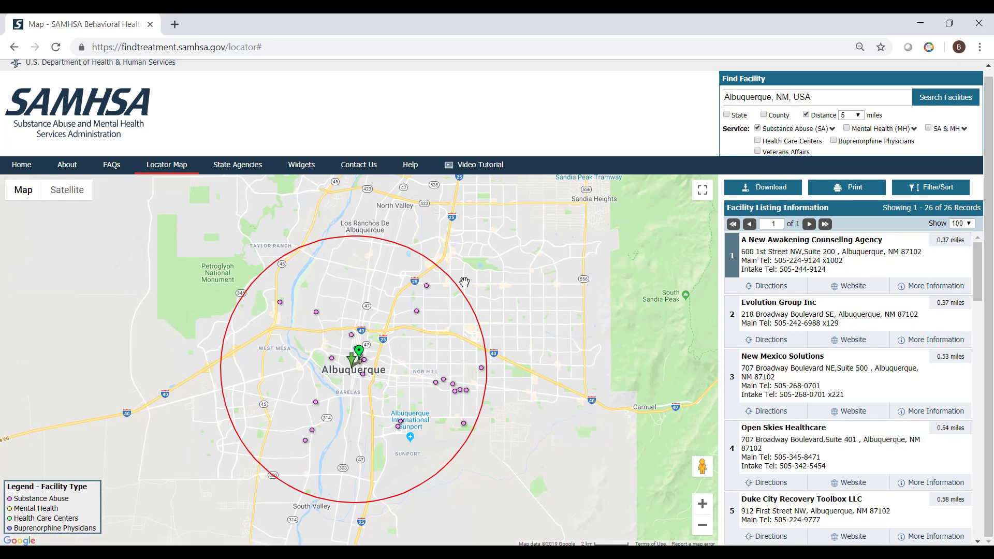
- View the details of the facility marker near the northeast edge of the search circle, close them, and return to the first listing
{"action": "left_click", "coordinate": [426, 286]}
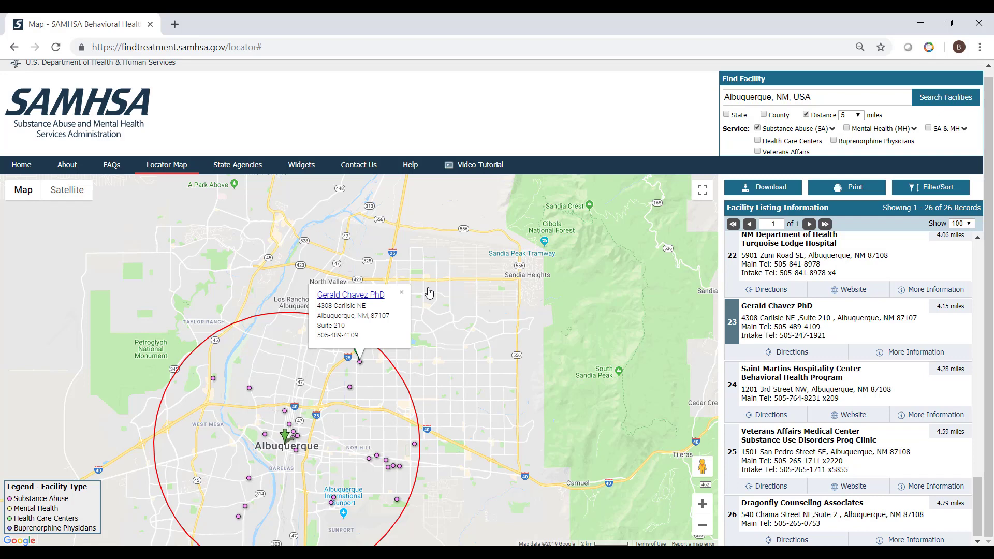
{"action": "left_click", "coordinate": [402, 293]}
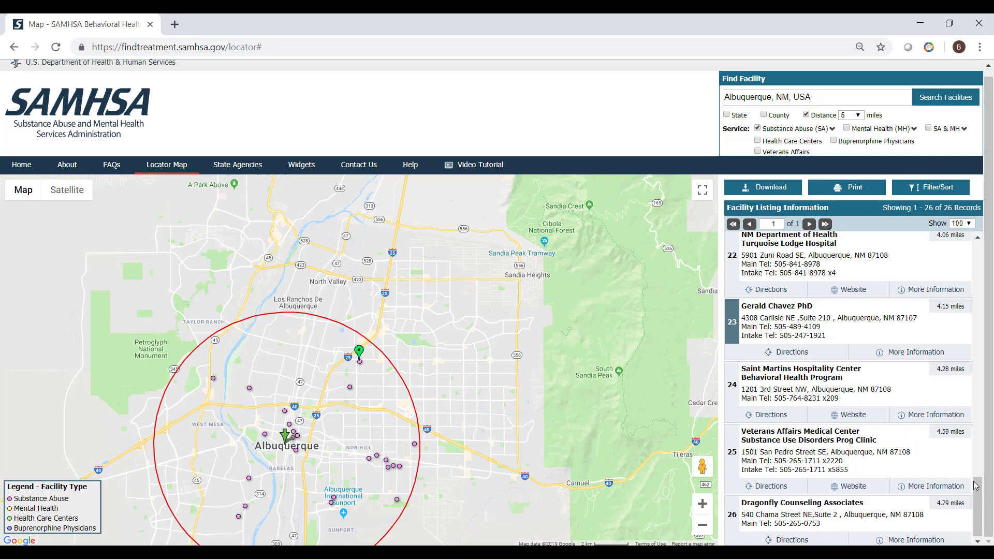
{"action": "left_click_drag", "start_coordinate": [975, 485], "coordinate": [983, 236]}
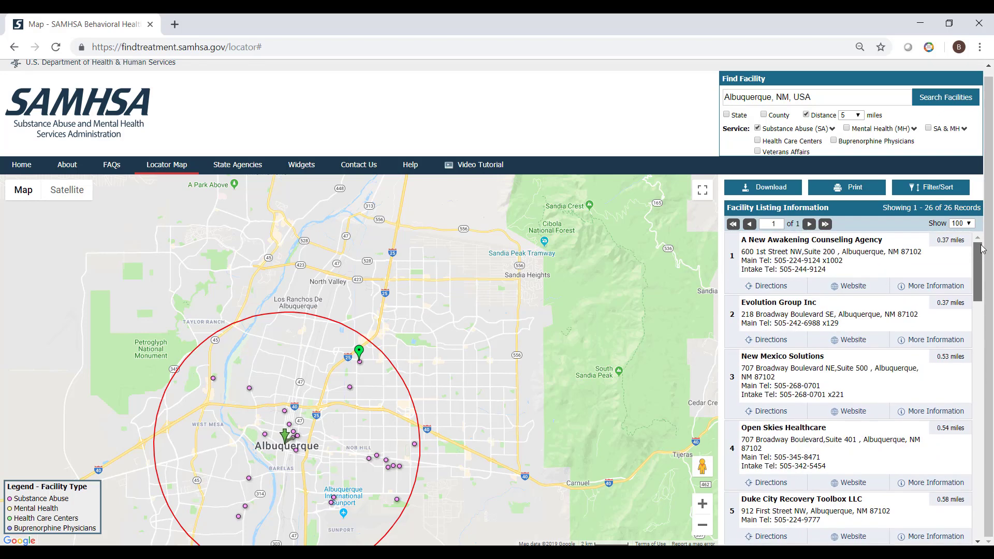
- Remove the Outpatient and Medicaid selections from the Substance Abuse services and close the service options
{"action": "left_click", "coordinate": [809, 131]}
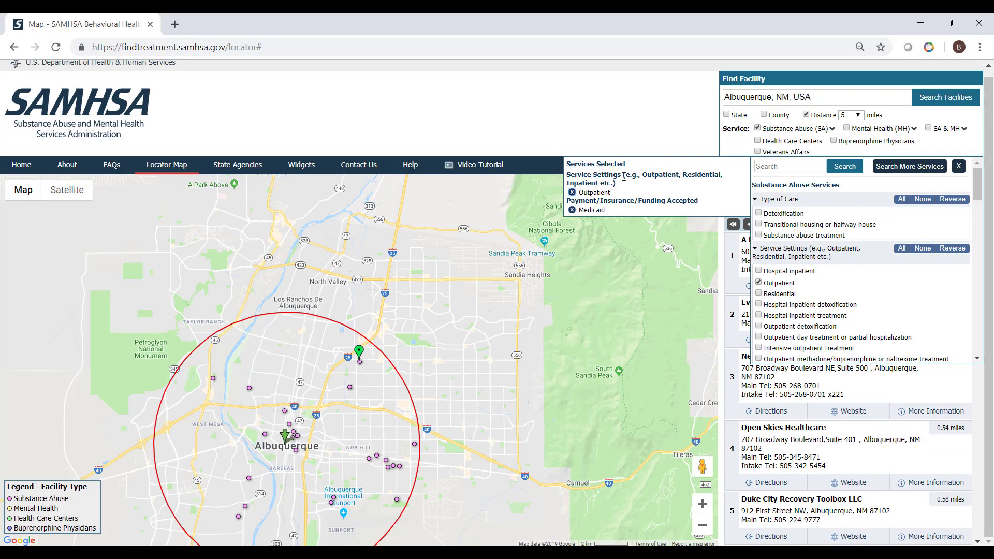
{"action": "left_click", "coordinate": [572, 192]}
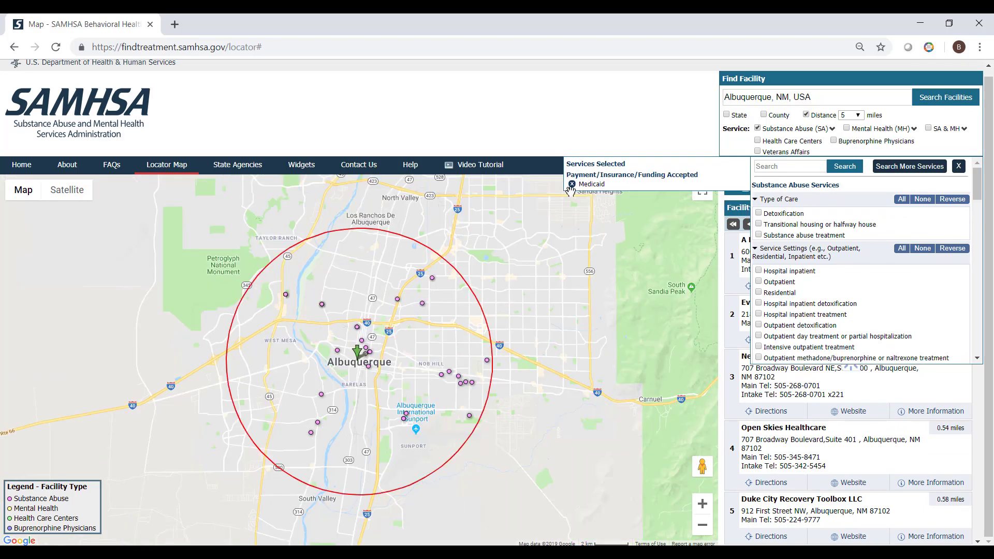
{"action": "left_click", "coordinate": [572, 184]}
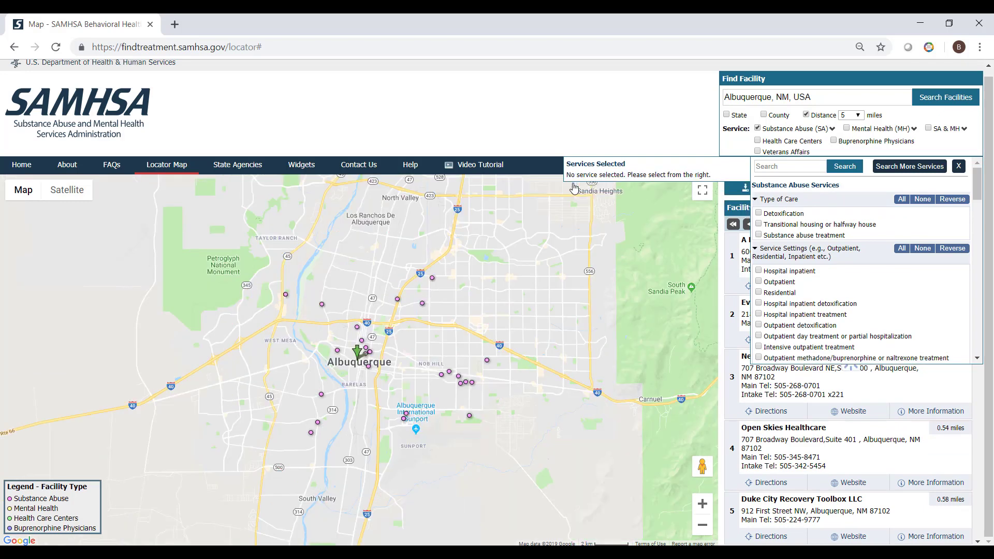
{"action": "left_click", "coordinate": [959, 166]}
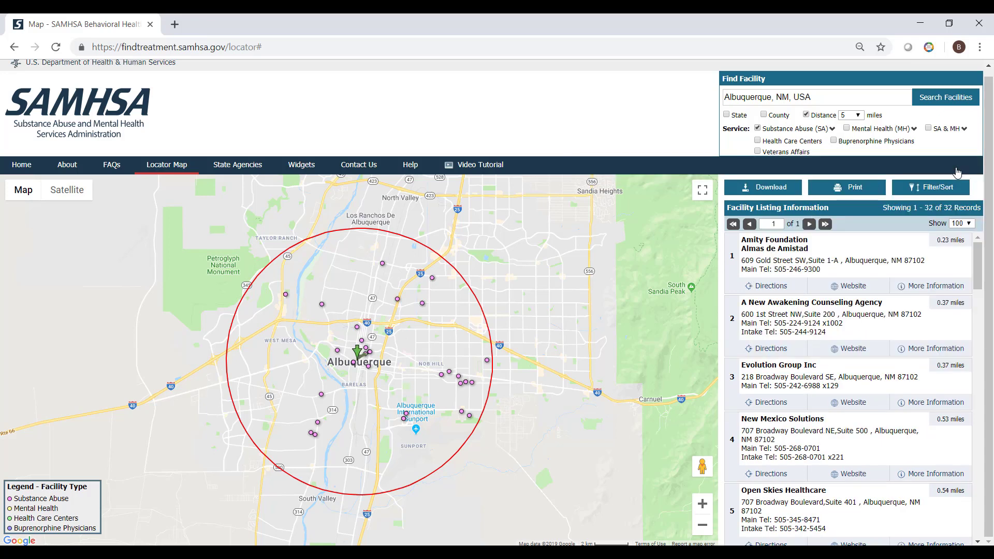
- Sort the facility listing by Facility Name: A to Z and close the sort settings
{"action": "left_click", "coordinate": [958, 190]}
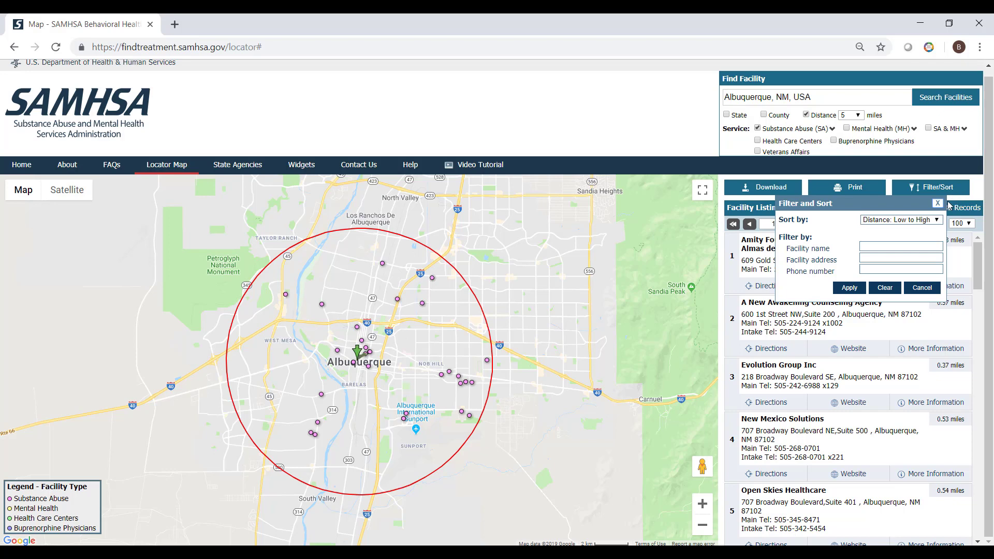
{"action": "left_click", "coordinate": [938, 220]}
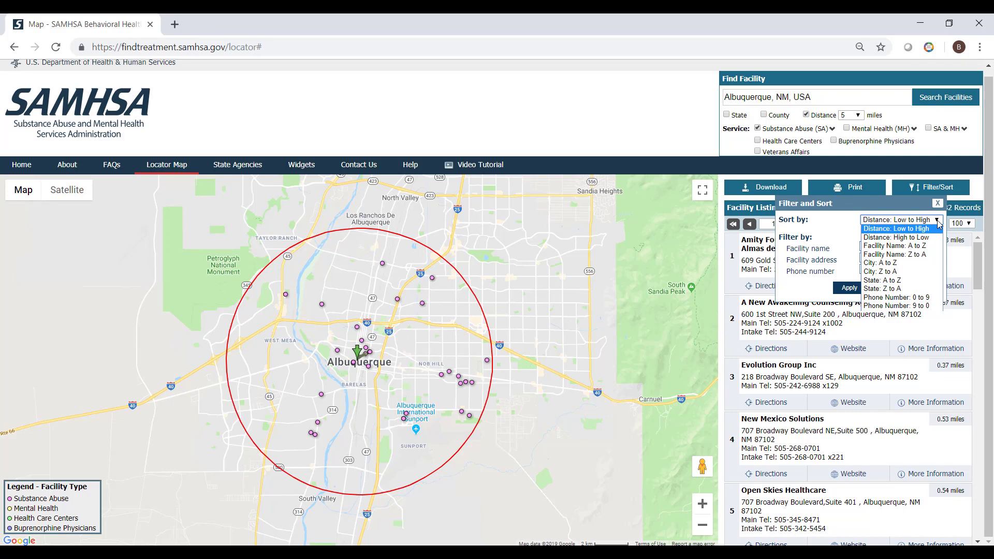
{"action": "left_click", "coordinate": [935, 247]}
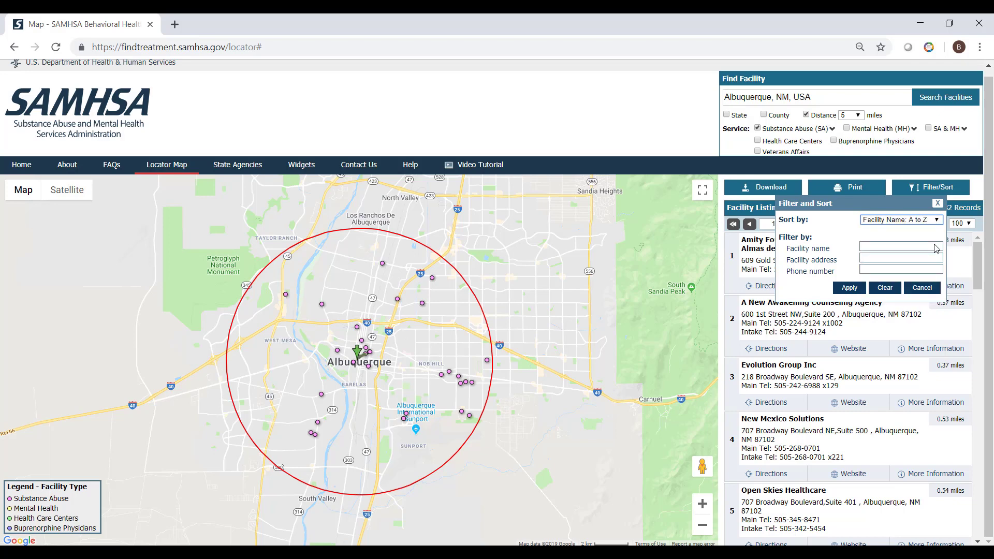
{"action": "left_click", "coordinate": [863, 288]}
{"action": "left_click", "coordinate": [937, 204]}
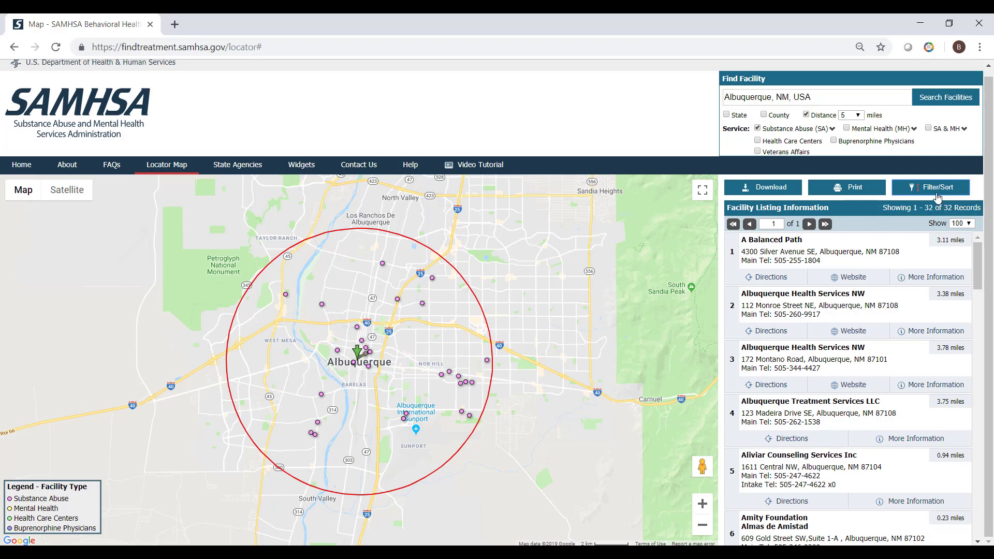
- Filter the facility listing to facility addresses containing "1st" and close the filter settings
{"action": "left_click", "coordinate": [937, 196]}
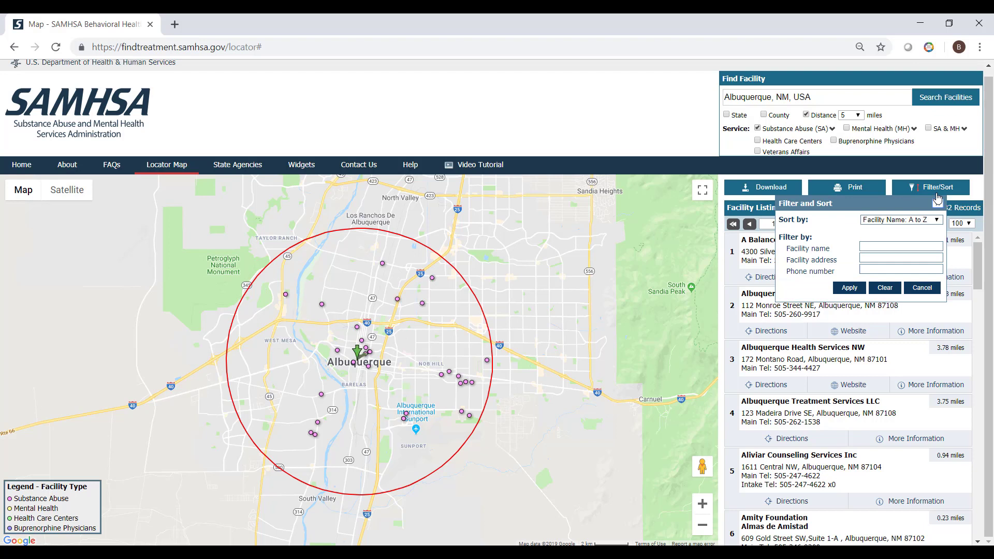
{"action": "left_click", "coordinate": [879, 258]}
{"action": "type", "text": "1st"}
{"action": "left_click", "coordinate": [849, 287]}
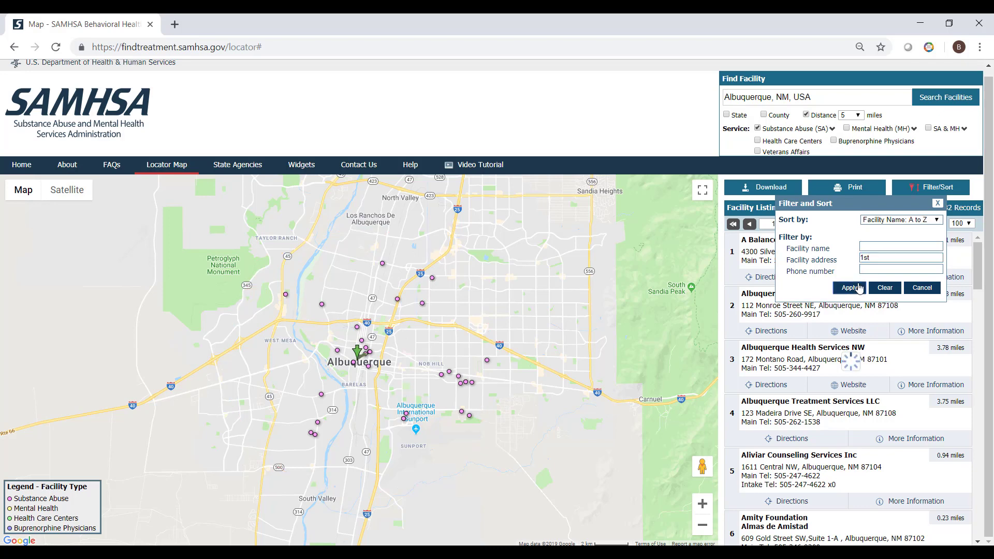
{"action": "left_click", "coordinate": [937, 204]}
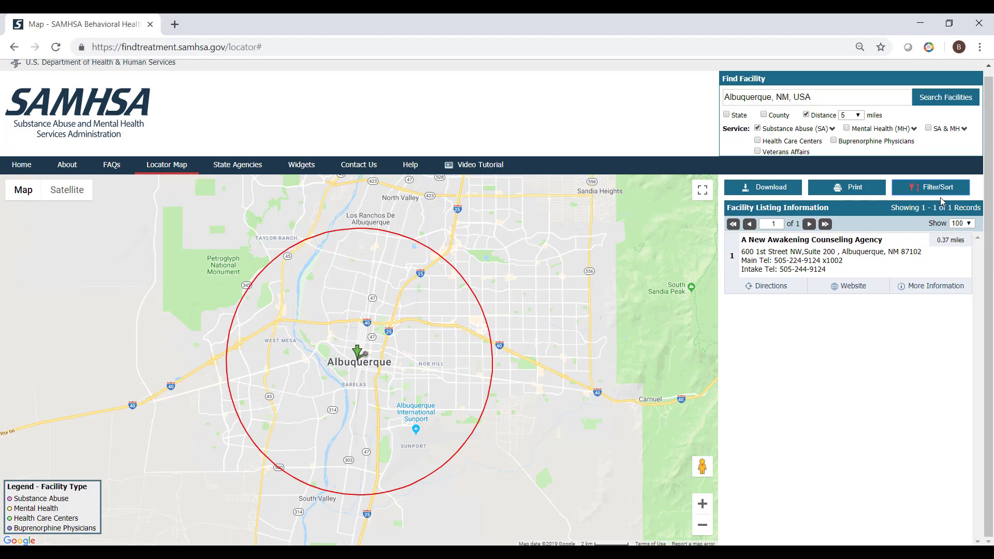
- Clear the address filter and name sorting from the facility listing and close the filter settings
{"action": "left_click", "coordinate": [940, 192]}
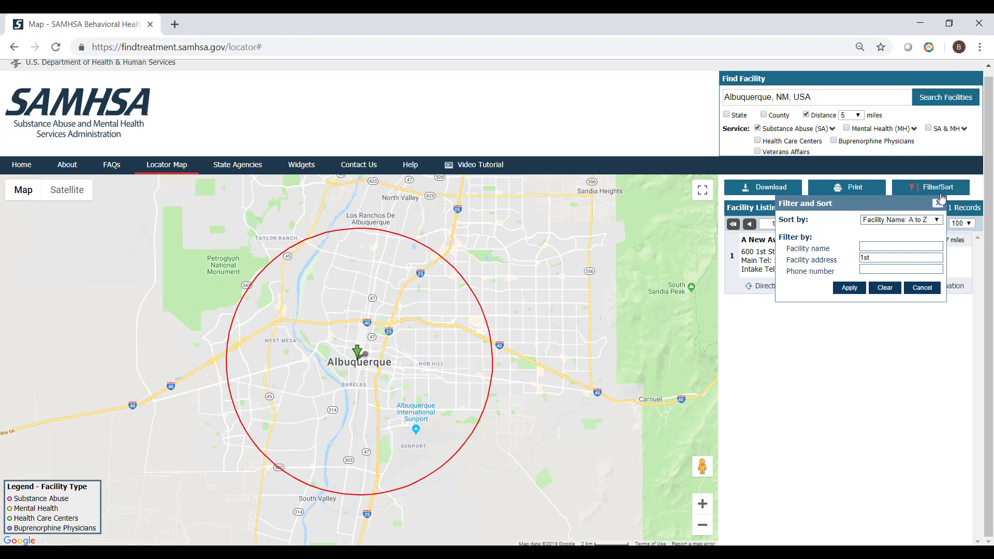
{"action": "left_click", "coordinate": [899, 289]}
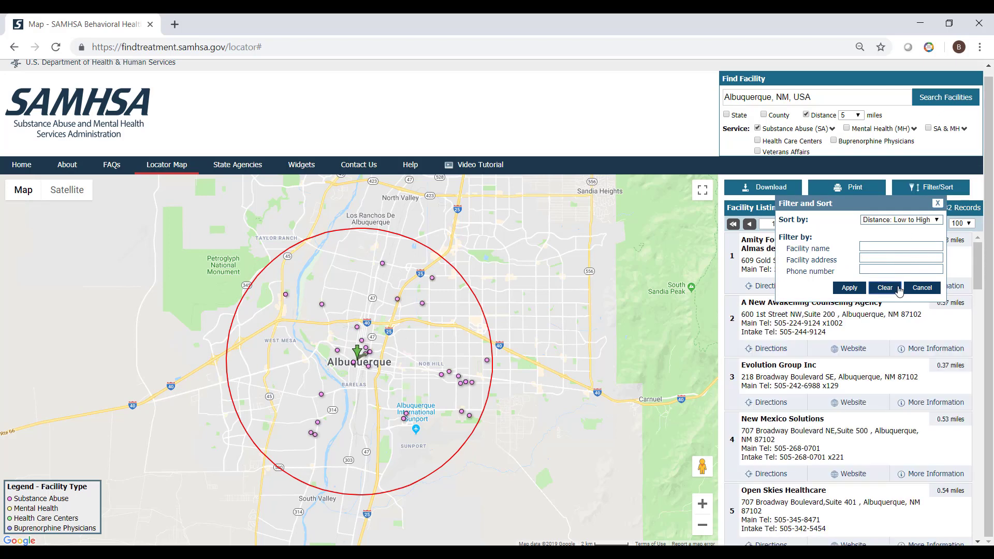
{"action": "left_click", "coordinate": [937, 204]}
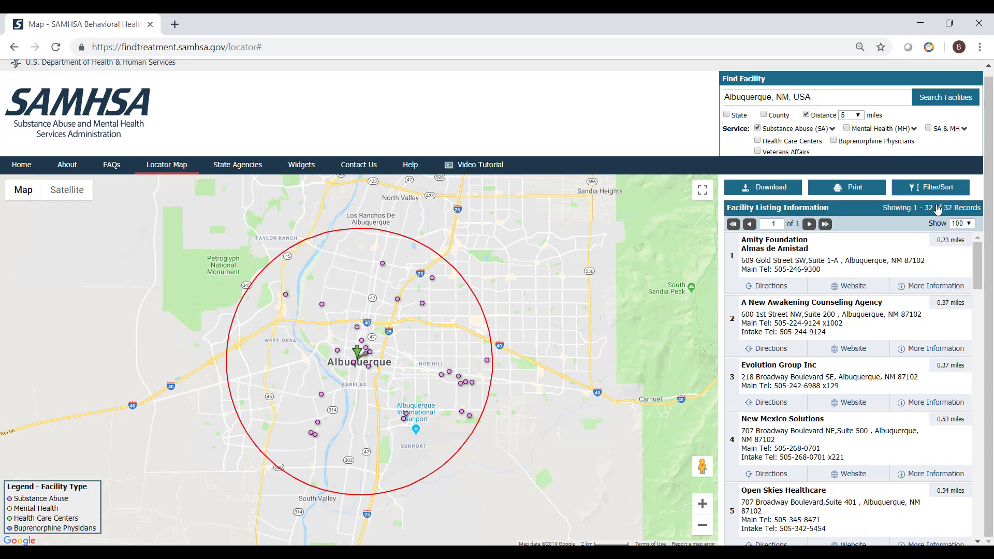